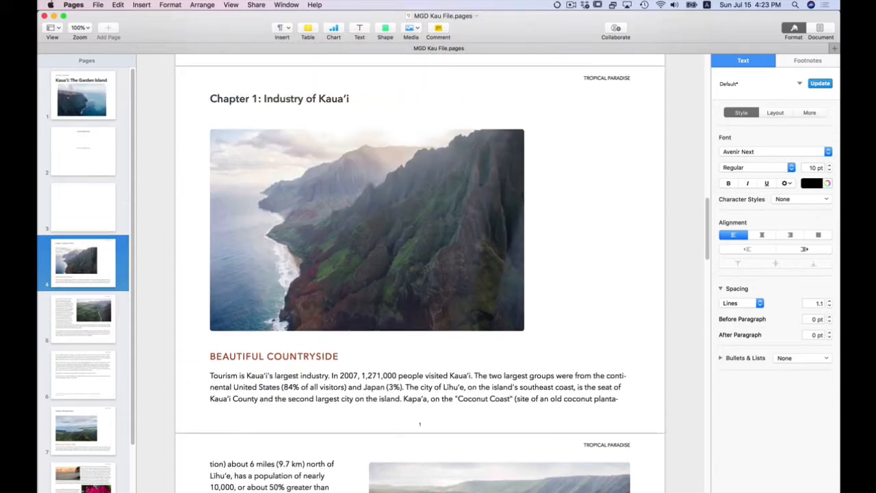
# Select the phrase "Hollywood movies and television shows" in the paragraph under the Breathtaking Scenic Views heading of Chapter 2.
pyautogui.scroll(-20, 469, 326)
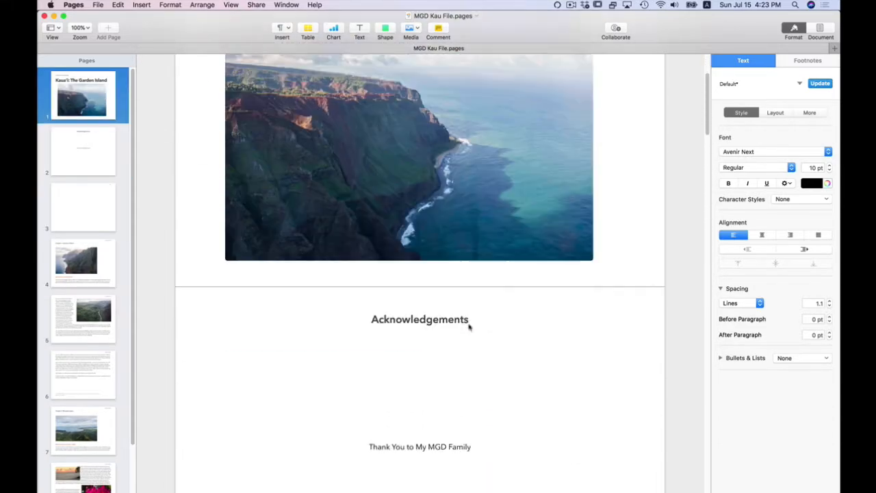
pyautogui.scroll(-20, 469, 327)
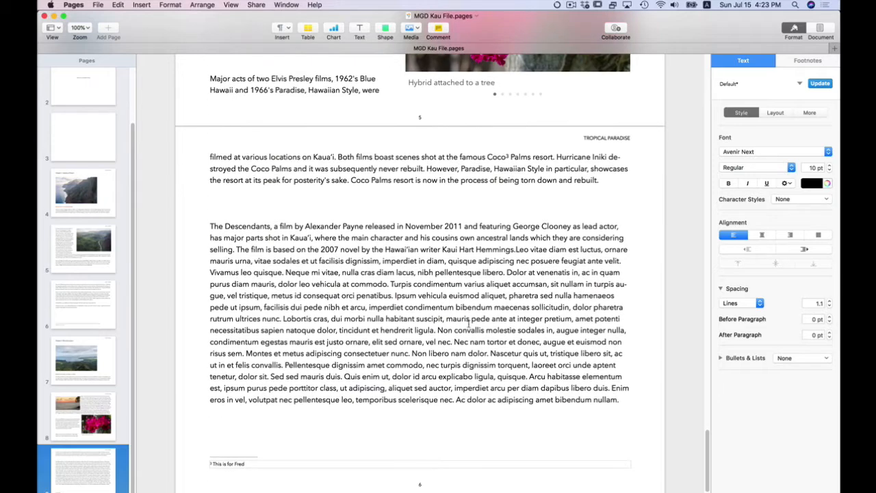
pyautogui.scroll(12, 469, 327)
pyautogui.scroll(2, 469, 323)
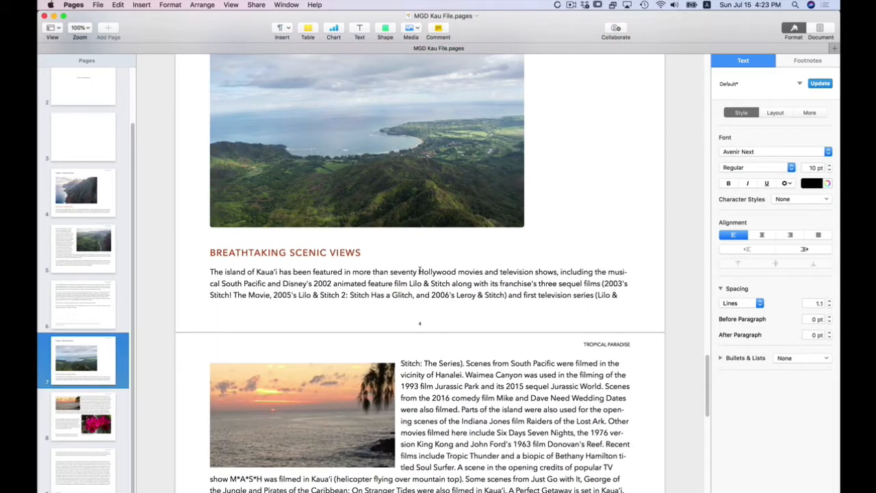
pyautogui.scroll(7, 420, 272)
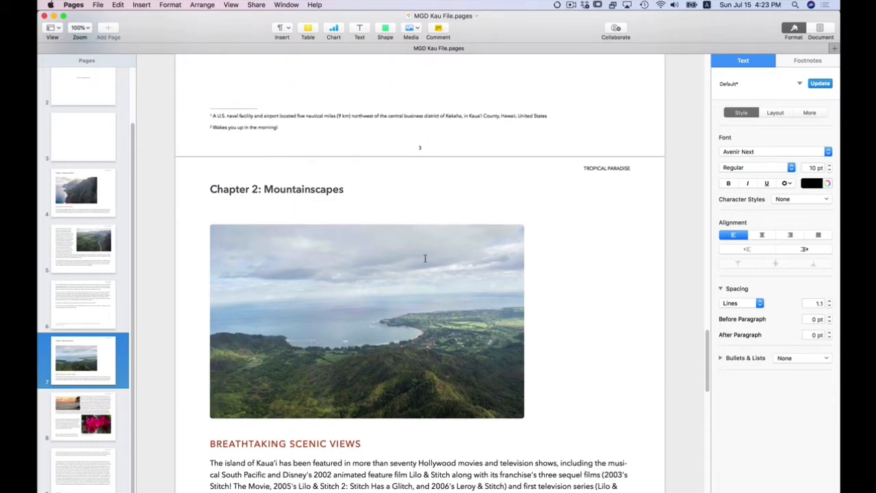
pyautogui.scroll(-5, 420, 272)
pyautogui.scroll(-2, 425, 254)
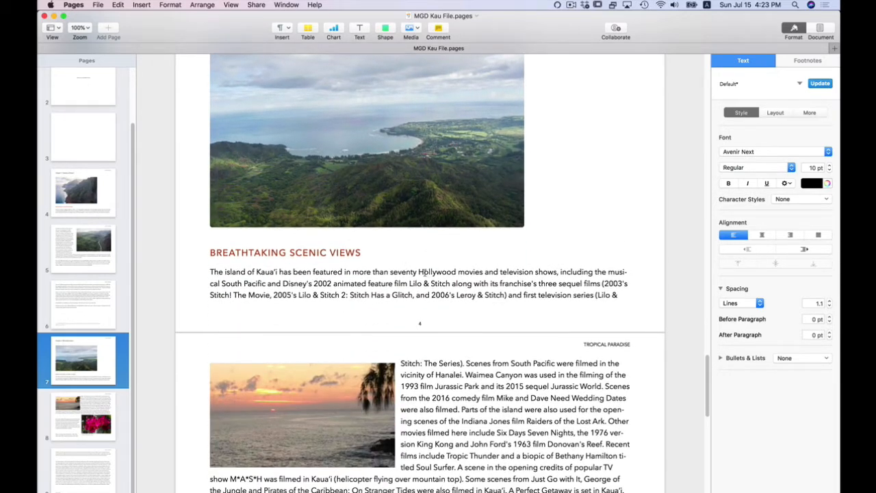
pyautogui.moveTo(418, 272); pyautogui.dragTo(557, 268)
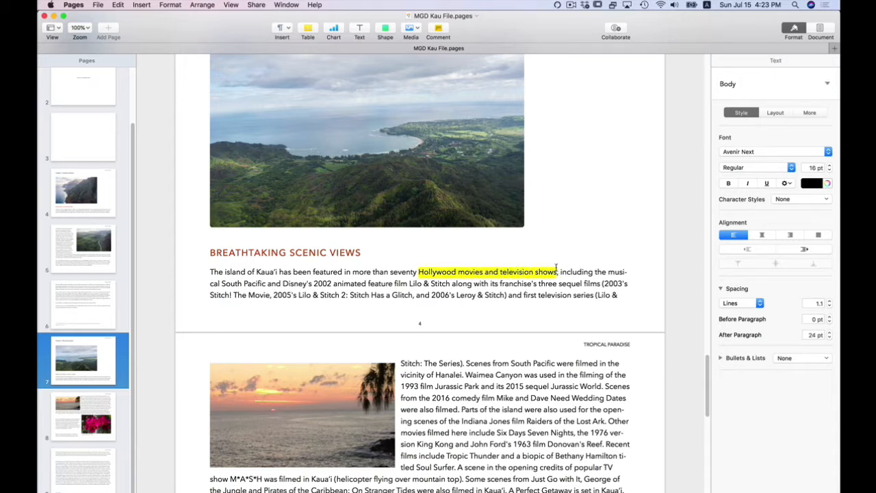
# Switch to TextEdit, copy the website address under "Website info:" in Kaua'i Placeholder Text.rtf, and return to Pages.
pyautogui.press('super+Tab')
pyautogui.press('Tab')
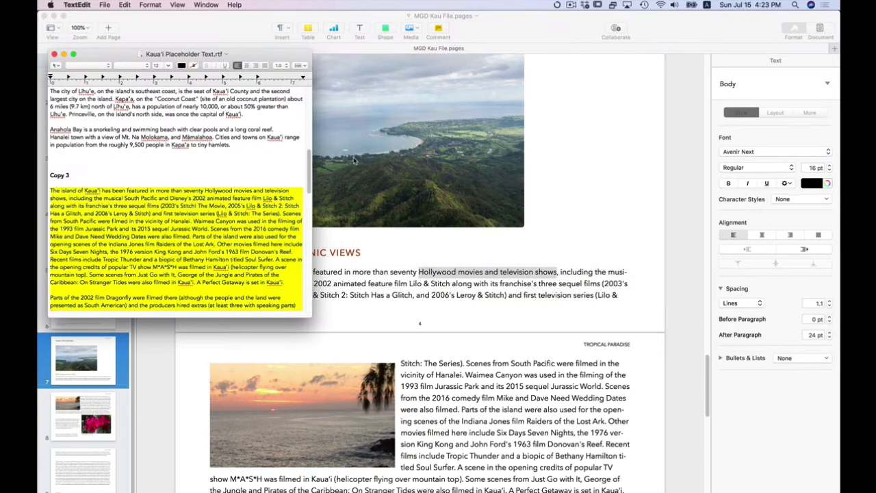
pyautogui.scroll(-5, 183, 198)
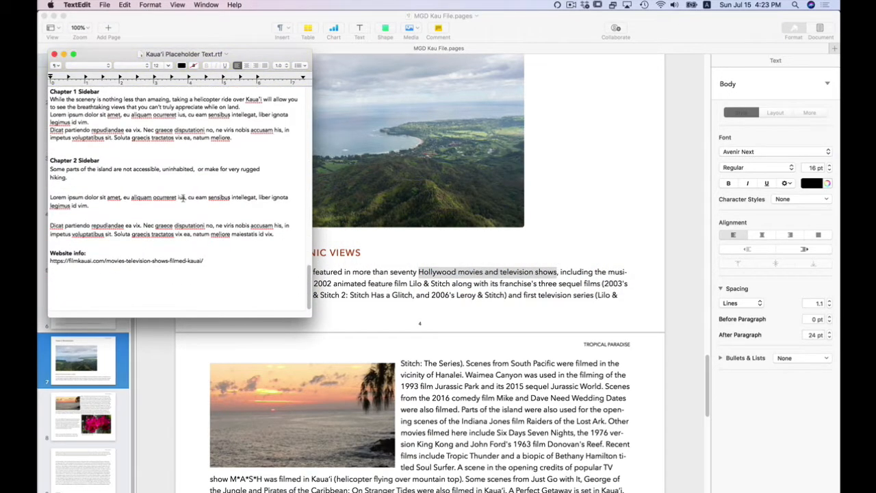
pyautogui.moveTo(212, 259); pyautogui.dragTo(48, 259)
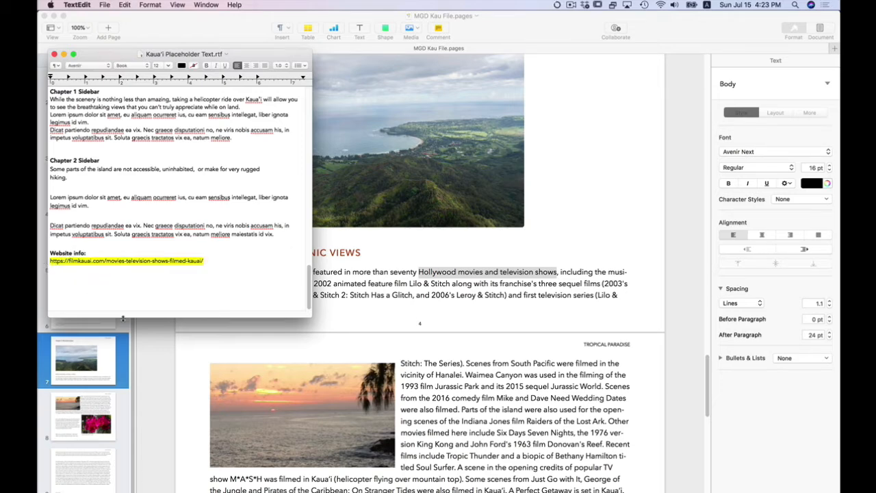
pyautogui.press('super+Tab')
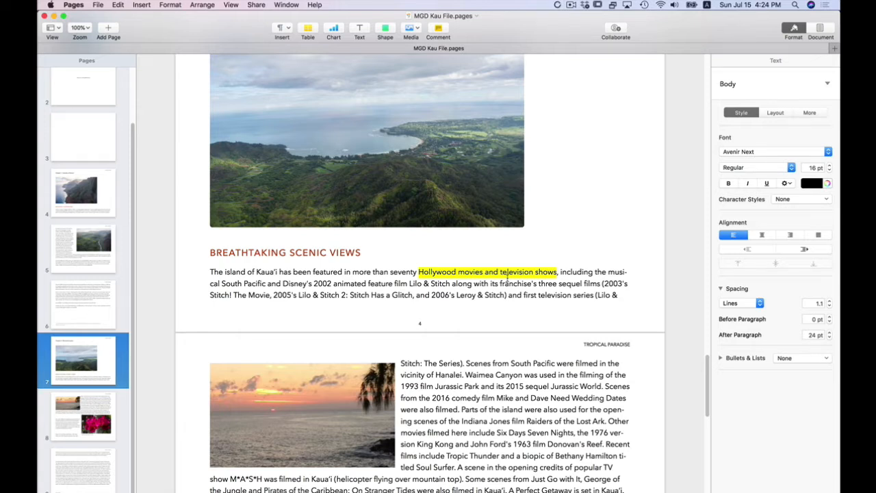
pyautogui.click(169, 5)
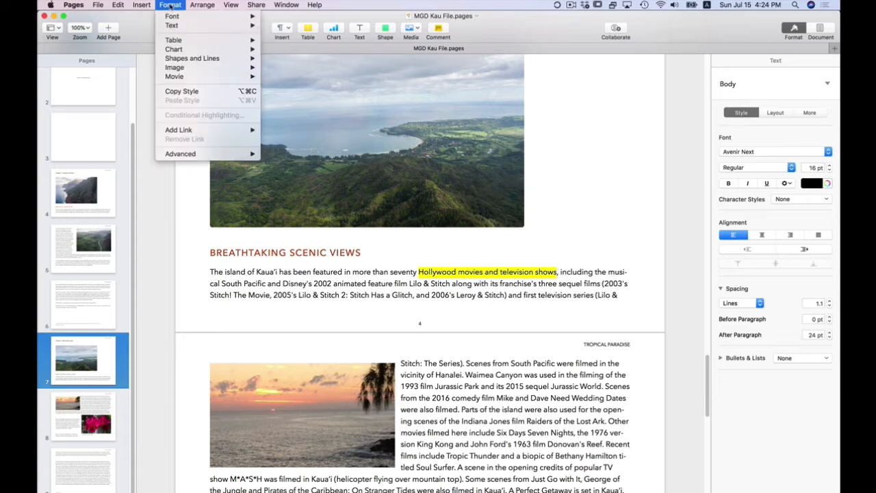
pyautogui.moveTo(214, 131)
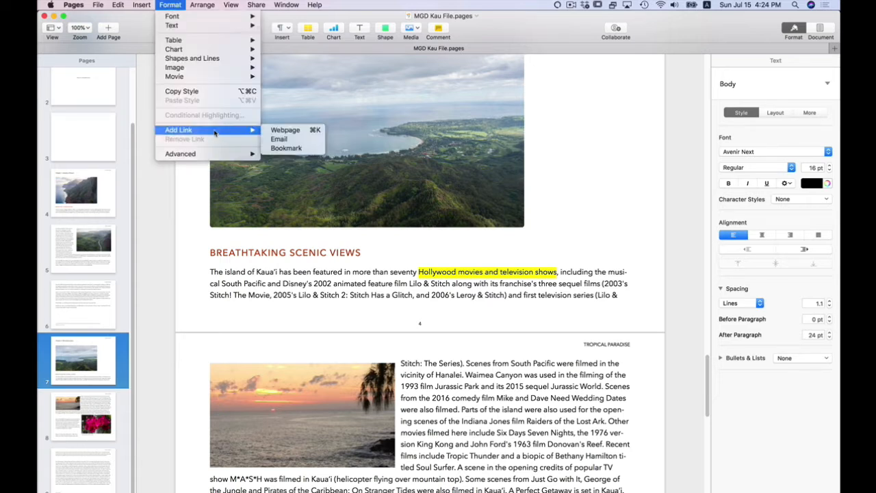
pyautogui.click(296, 131)
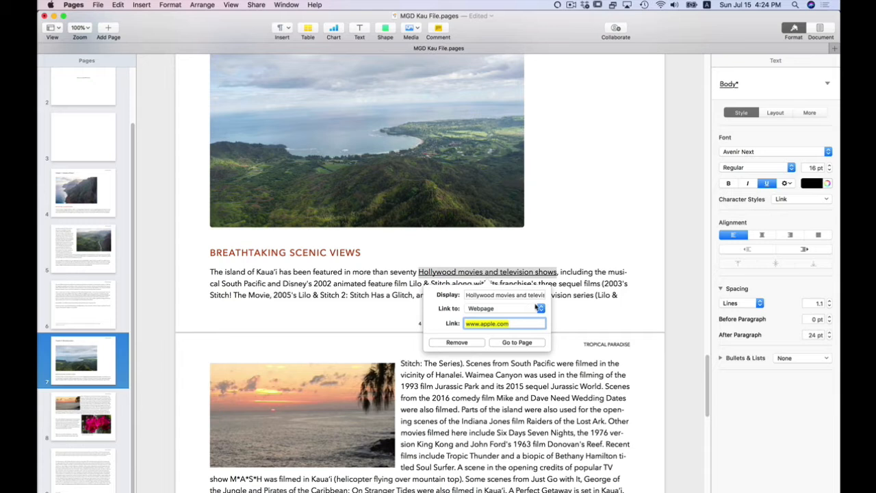
pyautogui.click(540, 309)
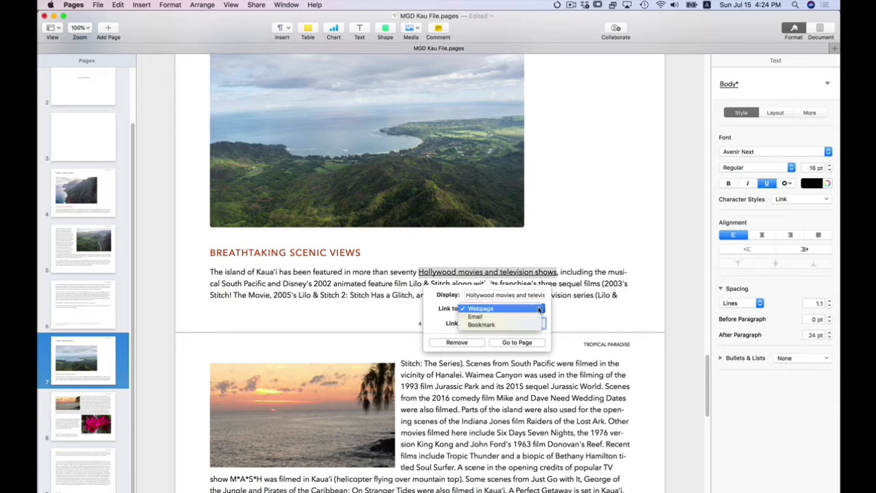
pyautogui.click(573, 305)
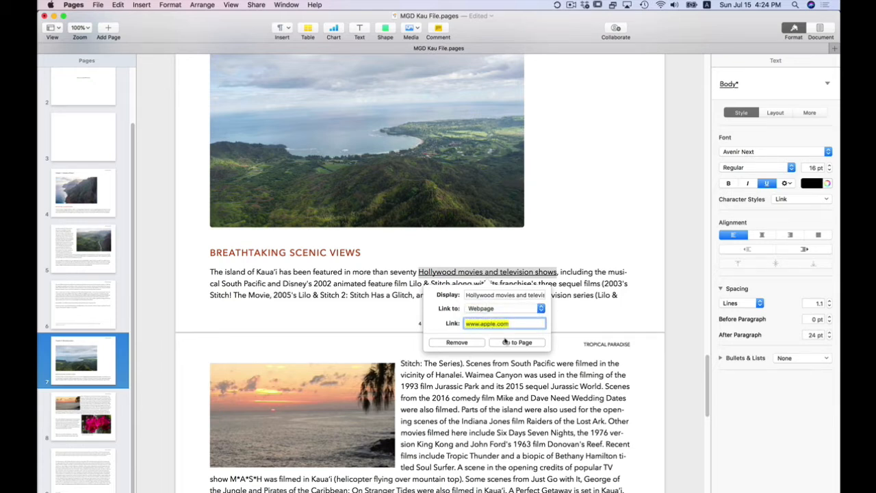
pyautogui.press('super+v')
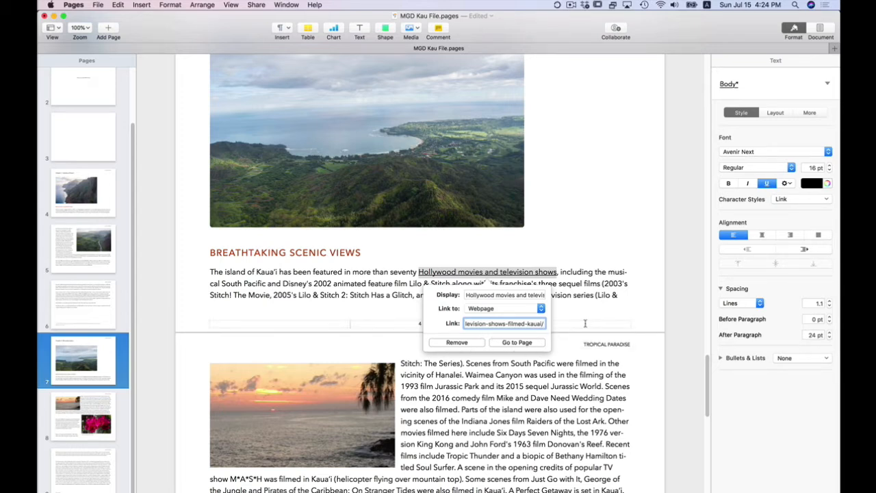
pyautogui.press('super+s')
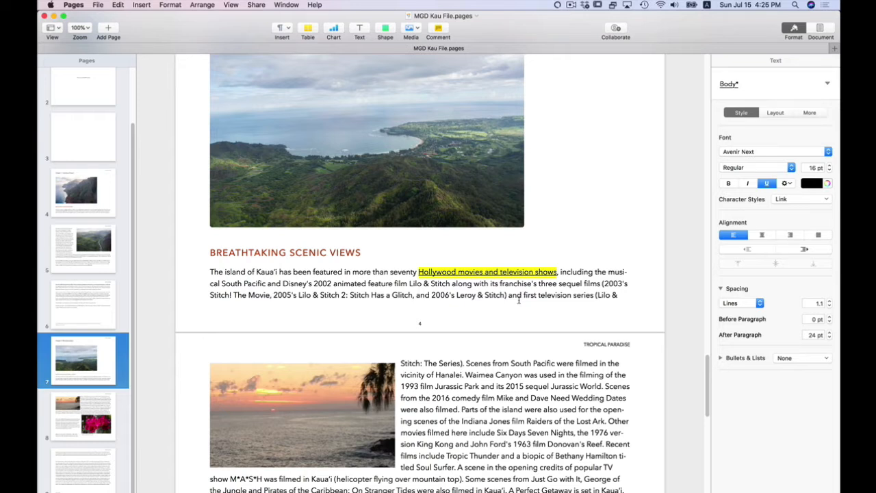
pyautogui.press('super+s')
# Add the title "Table of Contents" in the Heading paragraph style on the blank page before Chapter 1.
pyautogui.scroll(-5, 411, 250)
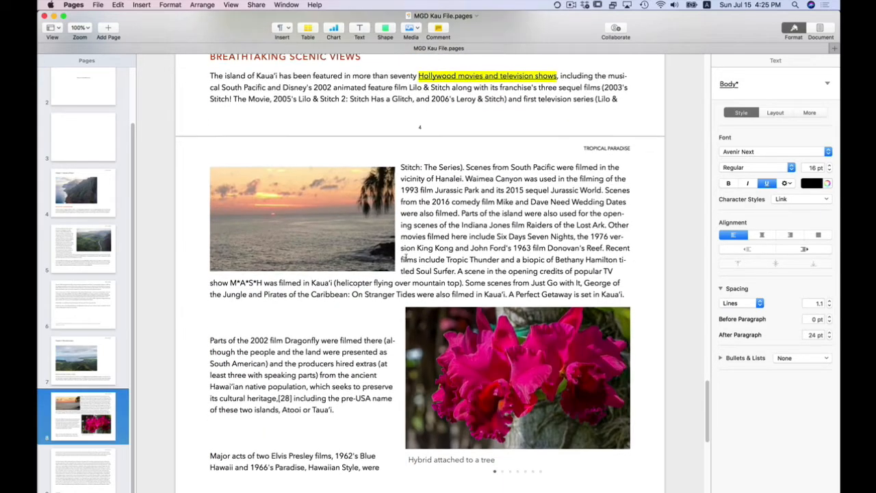
pyautogui.scroll(-10, 407, 260)
pyautogui.scroll(20, 407, 256)
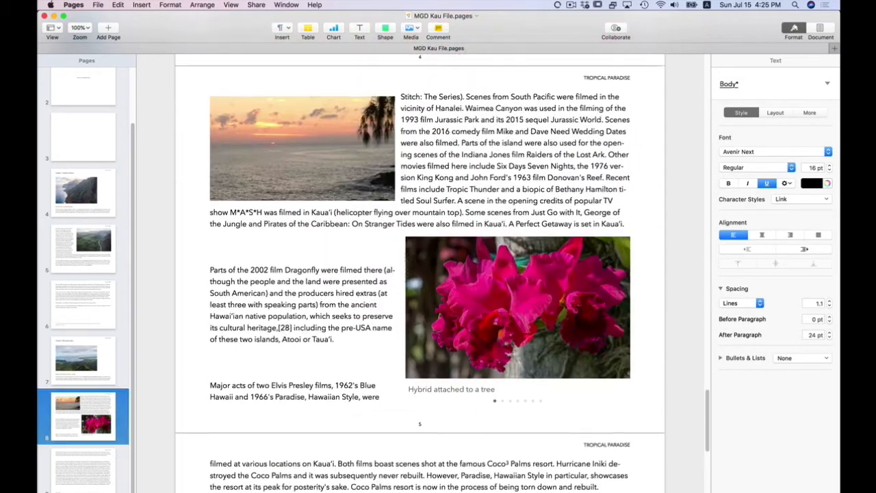
pyautogui.scroll(4, 407, 256)
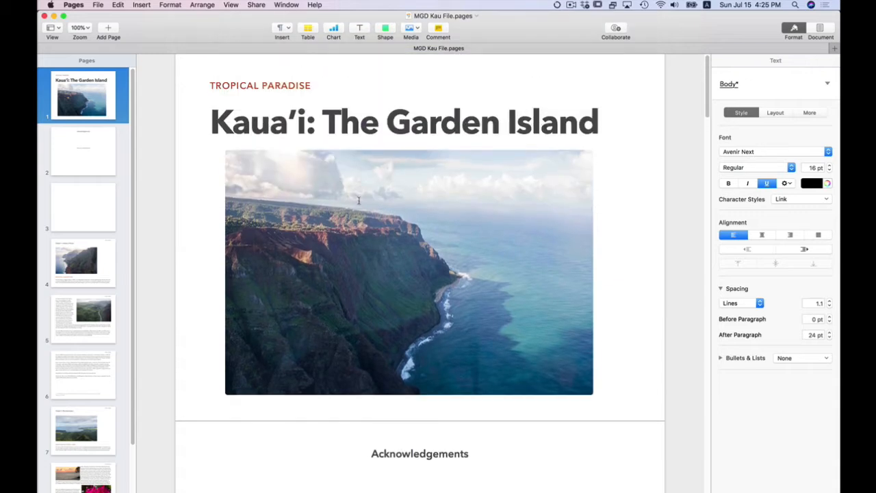
pyautogui.scroll(-10, 359, 204)
pyautogui.scroll(-10, 359, 203)
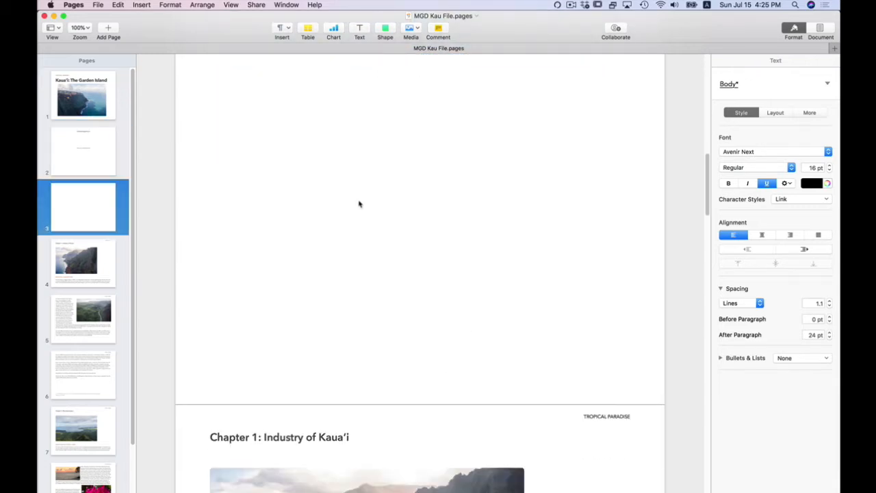
pyautogui.scroll(3, 359, 203)
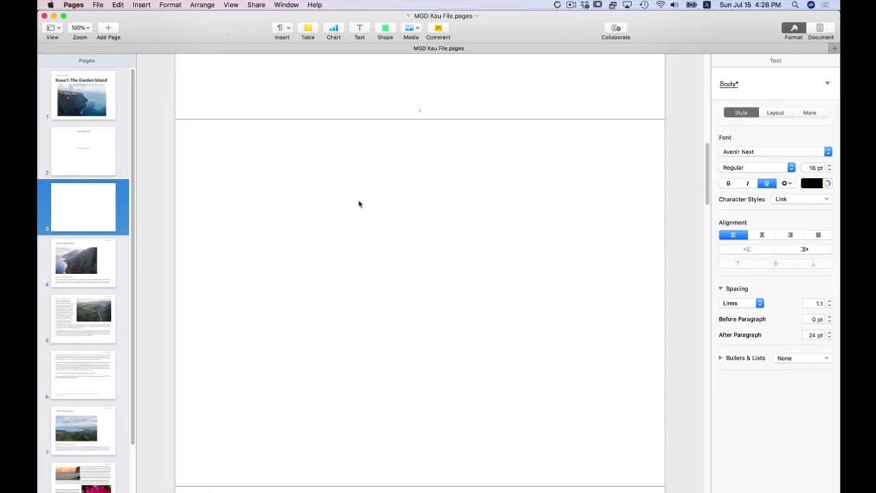
pyautogui.click(325, 158)
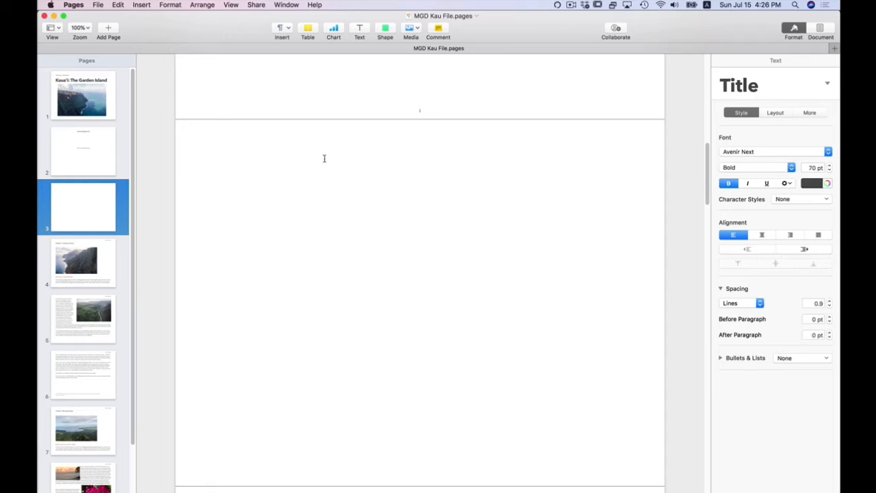
pyautogui.click(827, 84)
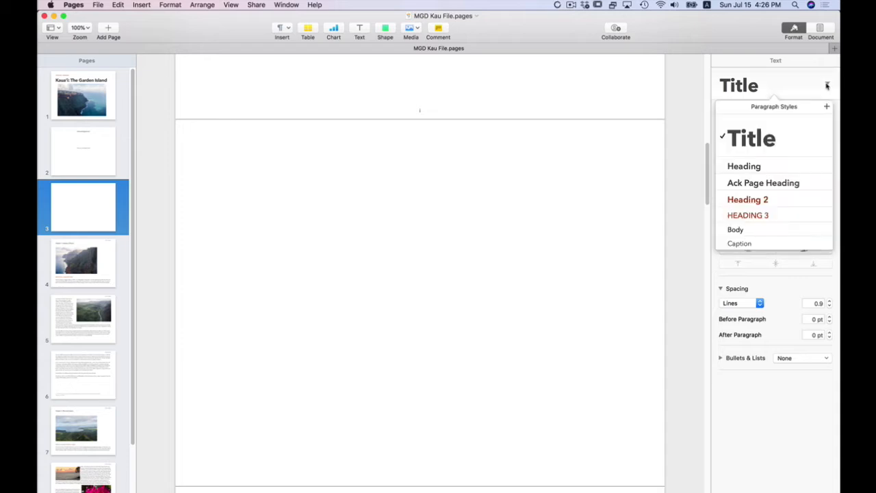
pyautogui.click(745, 166)
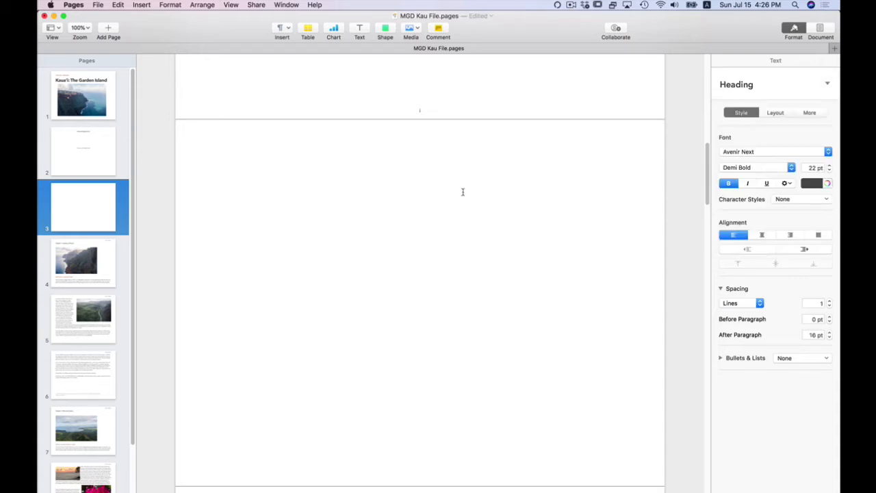
pyautogui.write('Table of Contents')
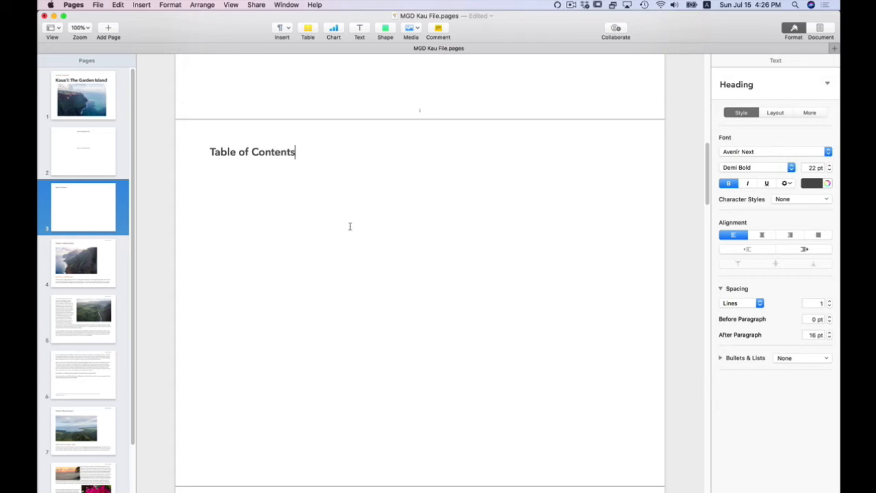
# Create a new paragraph style named "TOC Heading" from the "Table of Contents" title.
pyautogui.moveTo(297, 151); pyautogui.dragTo(203, 152)
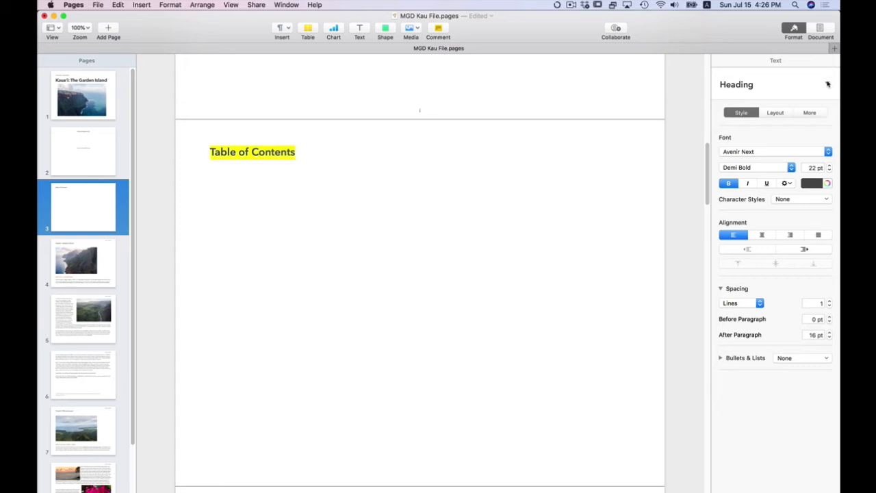
pyautogui.click(827, 83)
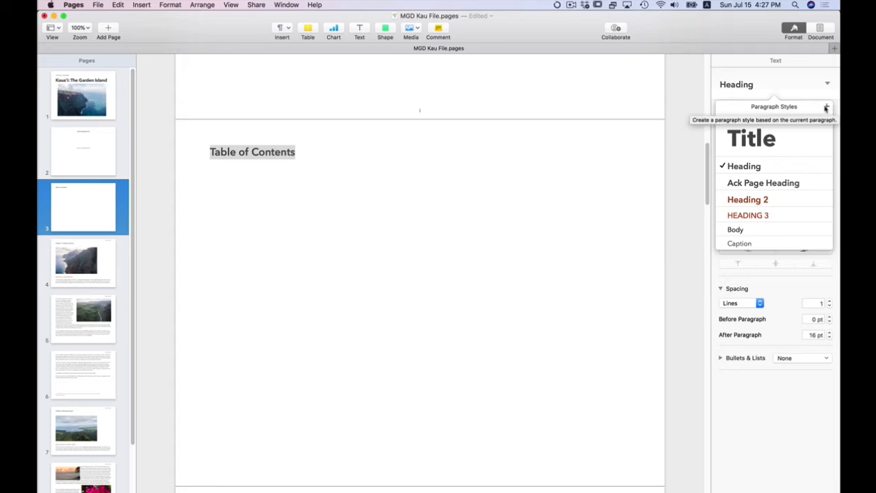
pyautogui.click(826, 107)
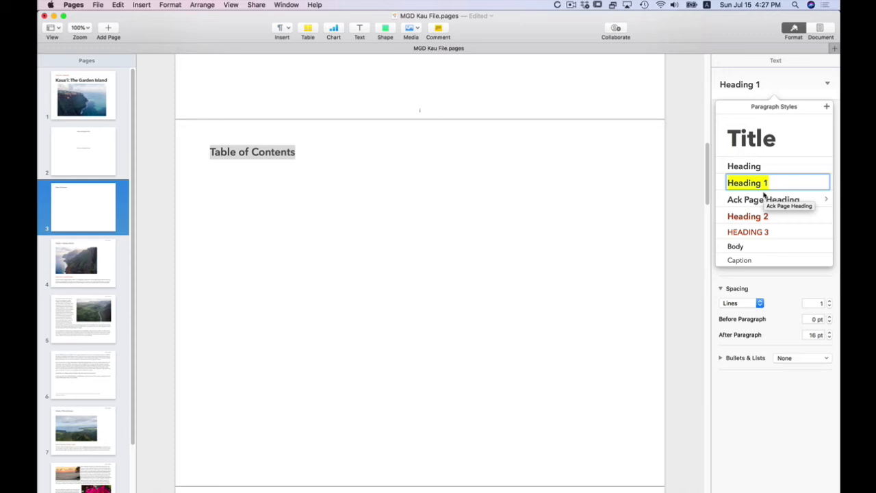
pyautogui.write('TOC H')
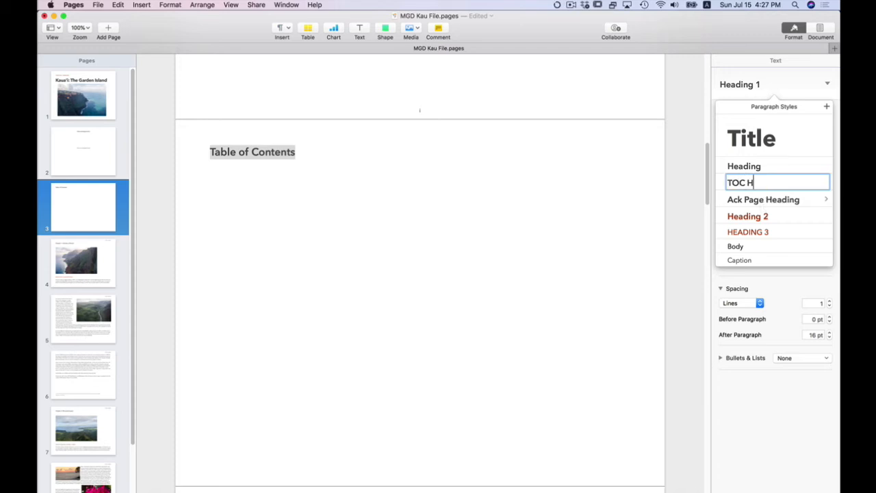
pyautogui.write('eading')
pyautogui.press('Return')
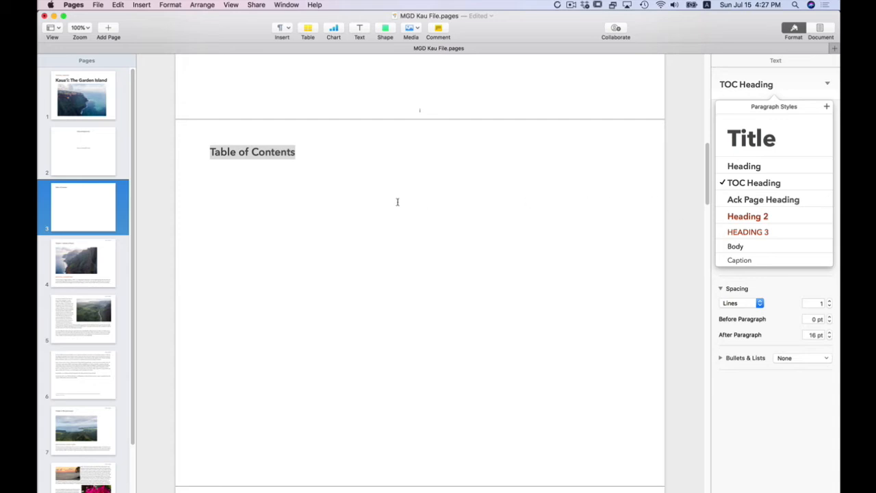
pyautogui.click(356, 164)
# Insert a table of contents for the entire document on a new line below the "Table of Contents" title.
pyautogui.click(309, 150)
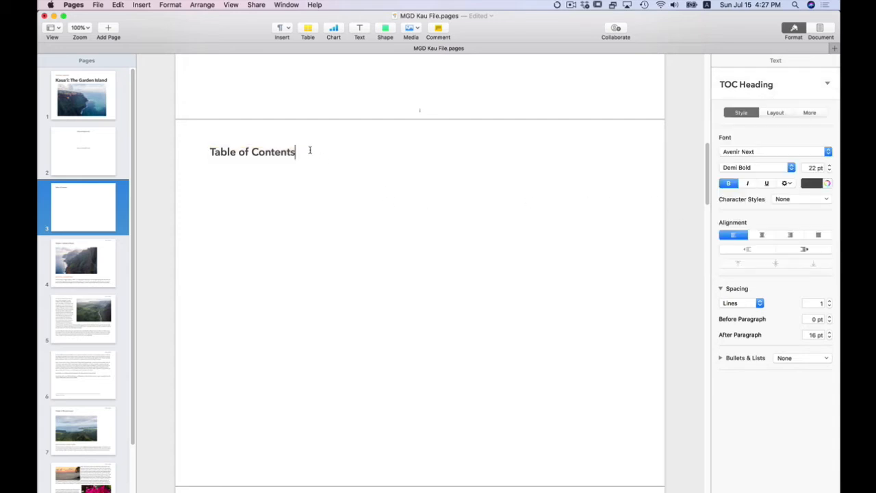
pyautogui.press('Return')
pyautogui.click(141, 5)
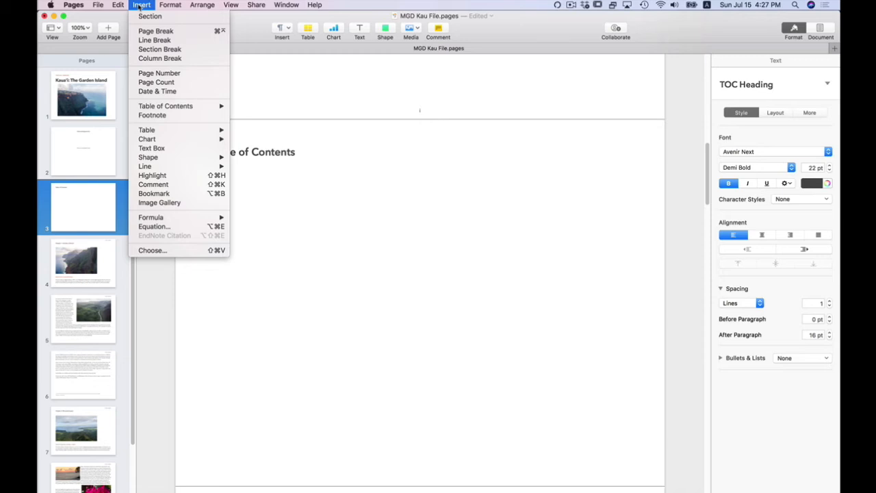
pyautogui.moveTo(214, 108)
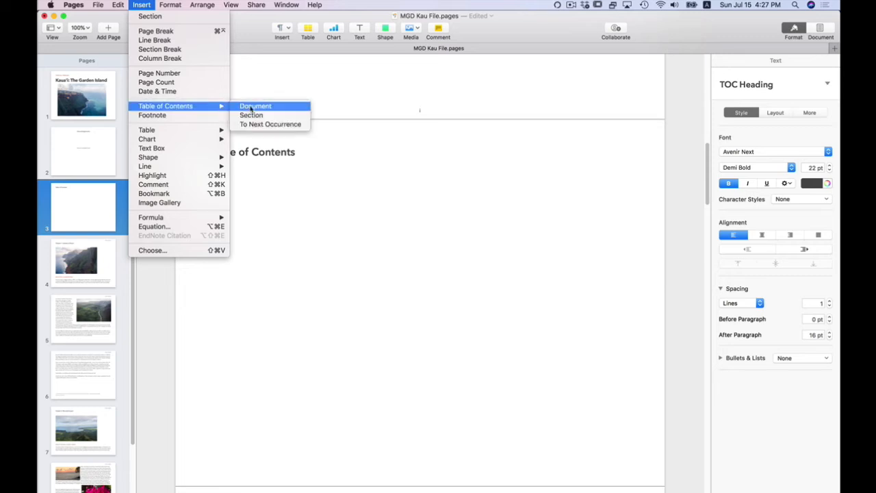
pyautogui.click(249, 107)
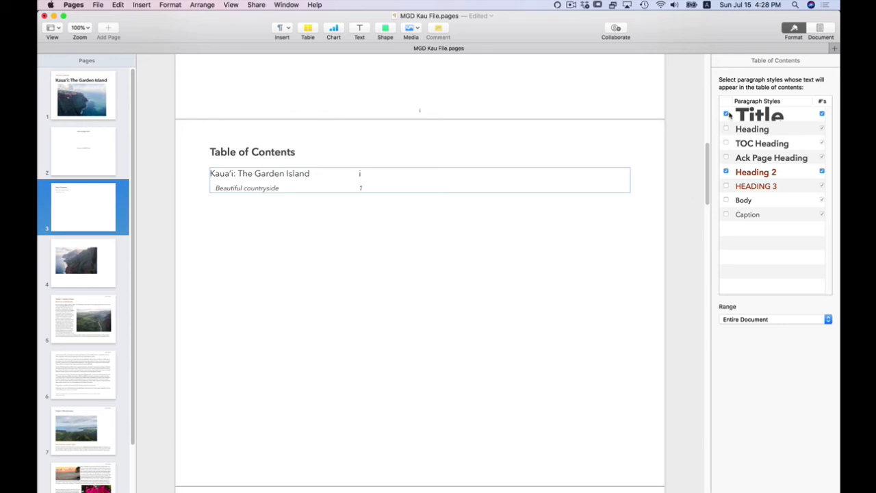
# Include only the Heading and Ack Page Heading styles in the table of contents, excluding Title and Heading 2, and save the document.
pyautogui.click(725, 115)
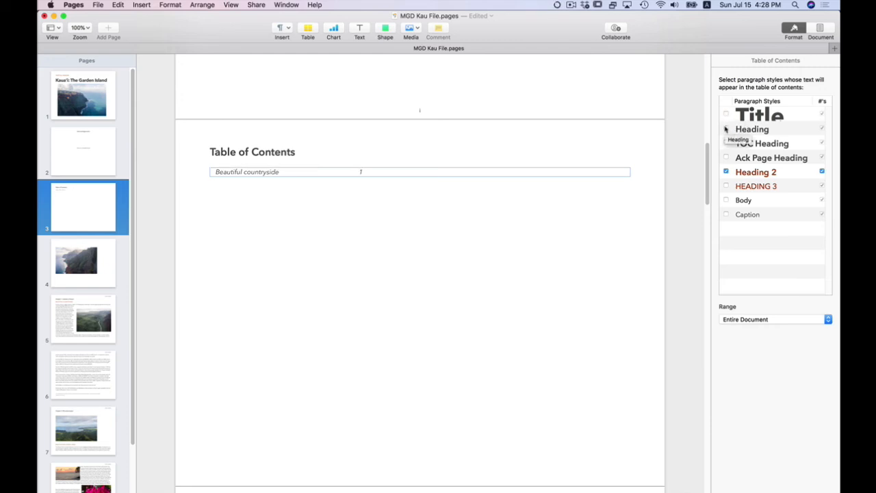
pyautogui.click(726, 129)
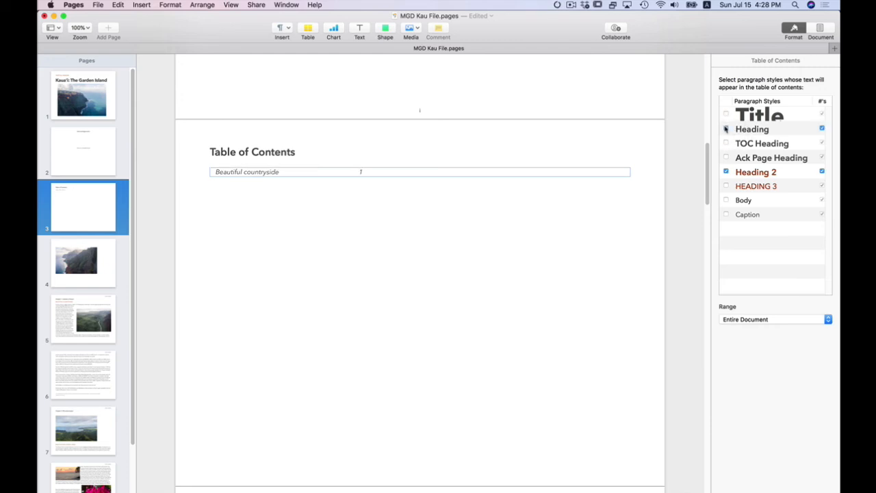
pyautogui.click(726, 172)
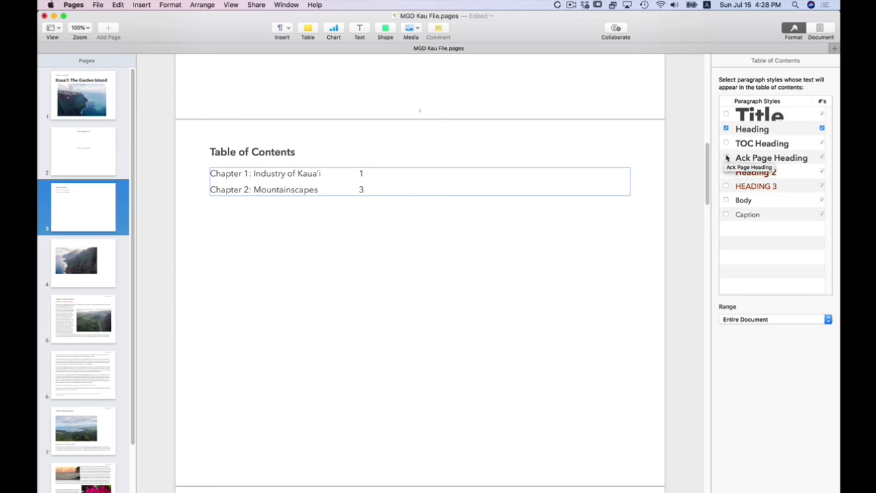
pyautogui.click(726, 158)
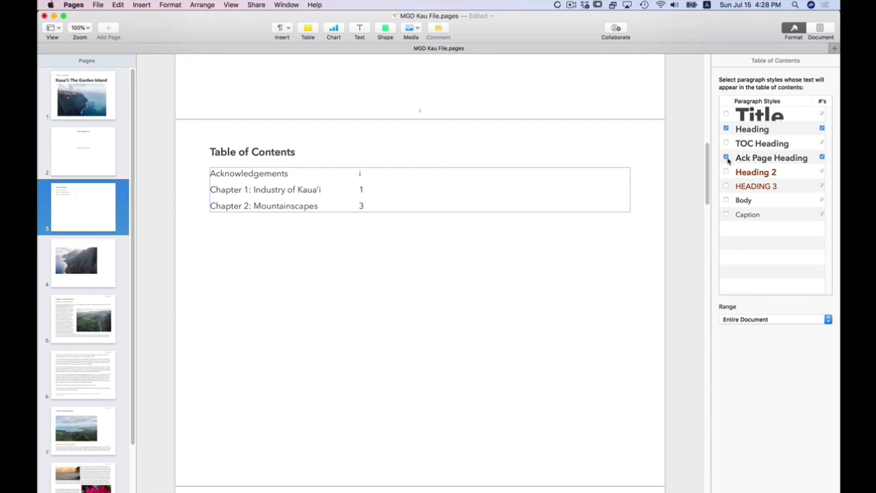
pyautogui.press('super+s')
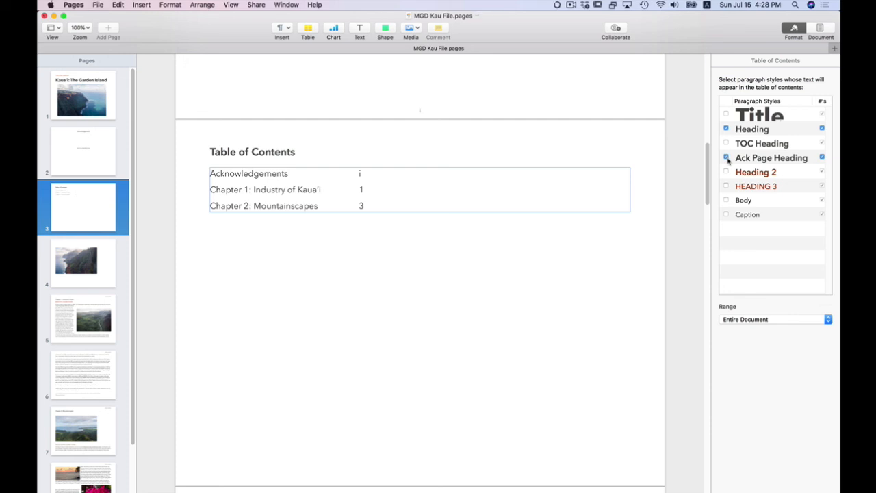